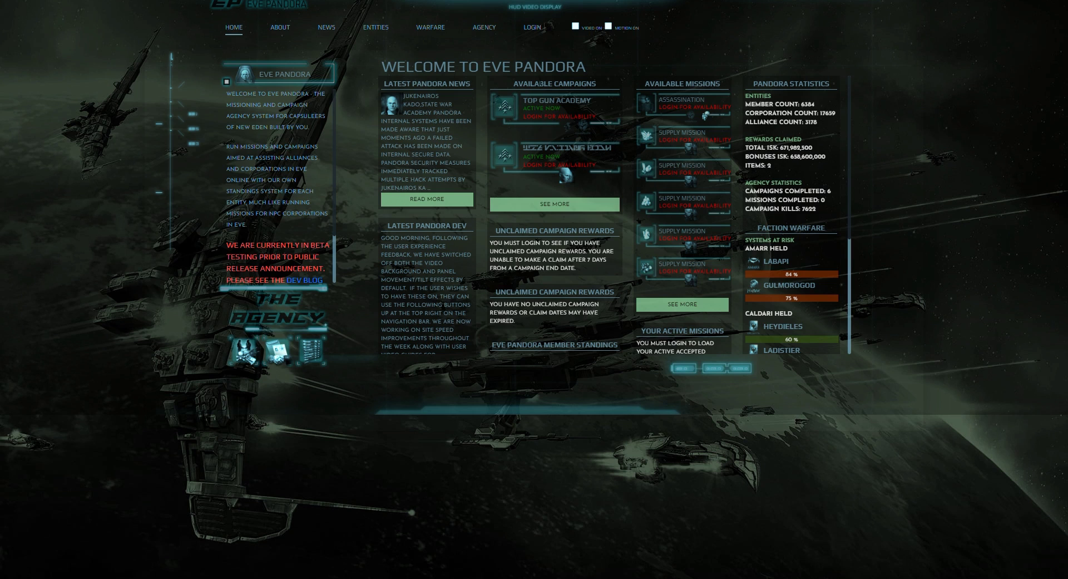
Log in to the site and open the Faction War - Oplex / Dplex campaign creation form
{"action": "left_click", "coordinate": [534, 29]}
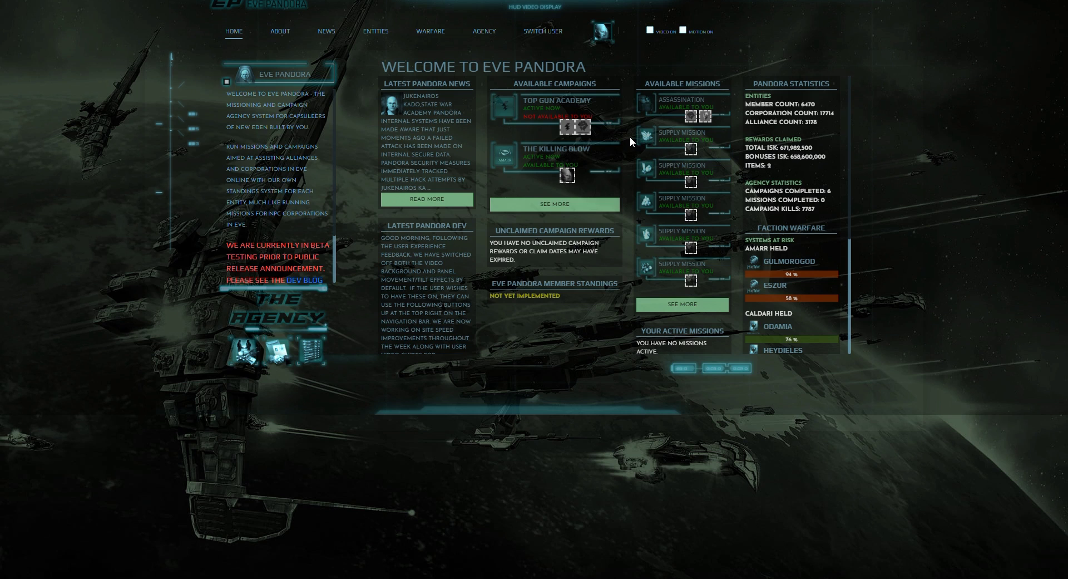
{"action": "mouse_move", "coordinate": [489, 35]}
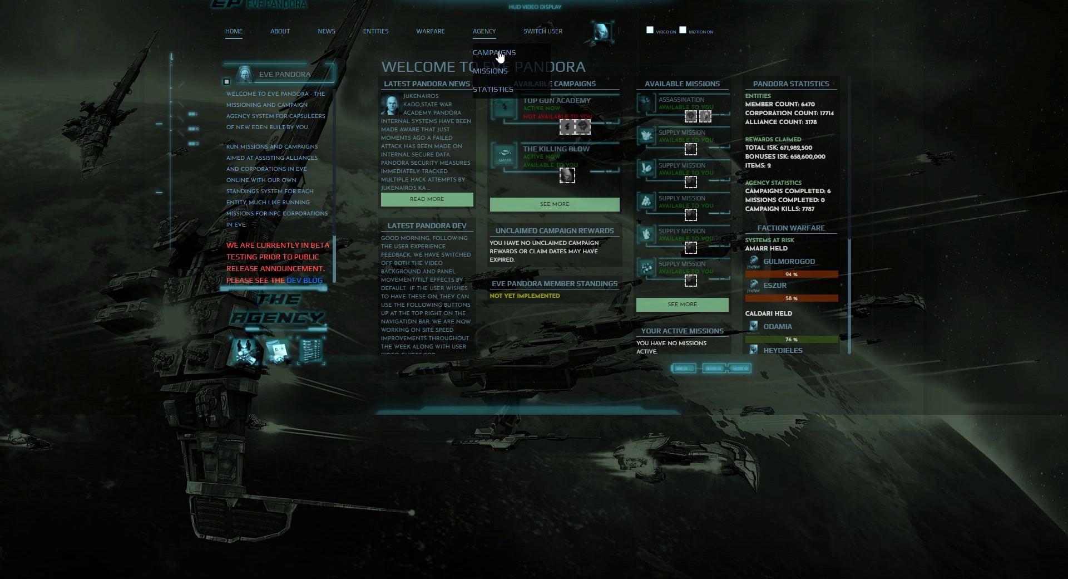
{"action": "left_click", "coordinate": [501, 57]}
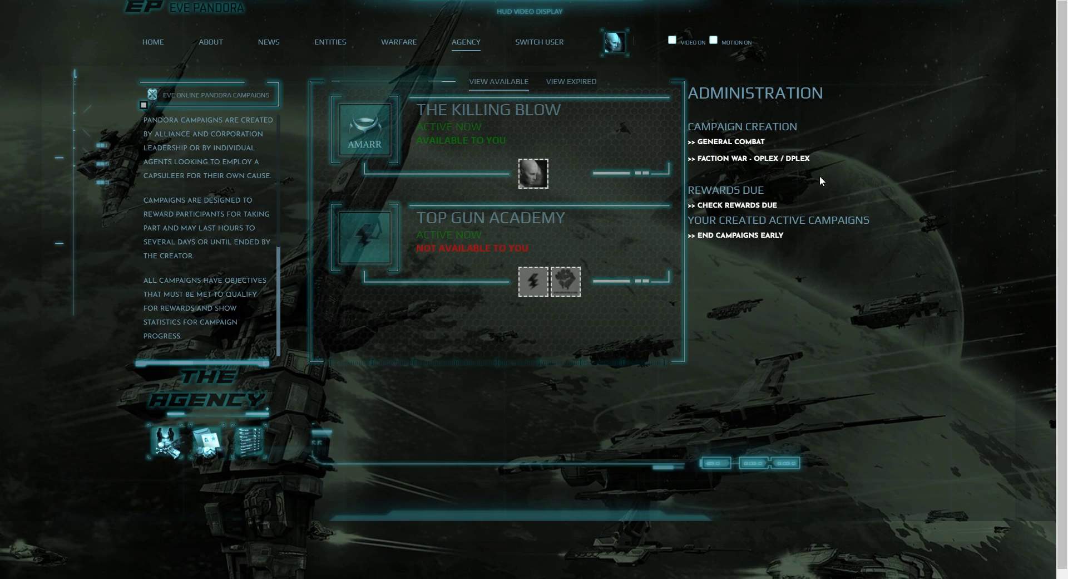
{"action": "left_click", "coordinate": [790, 159]}
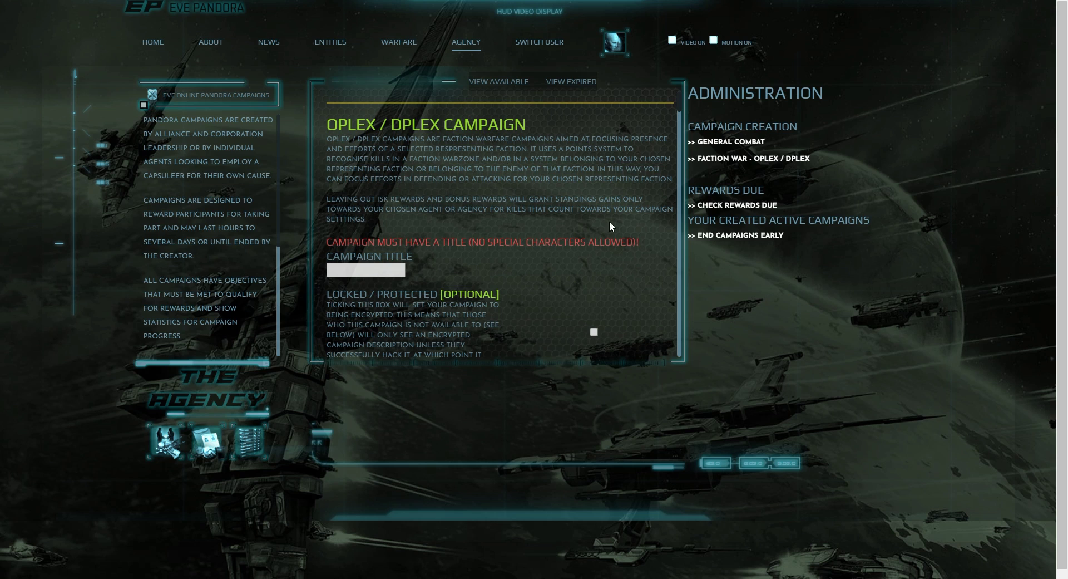
Title the campaign "fw campaign test" and enter "fw campaign test please ignore" as its description
{"action": "left_click", "coordinate": [380, 272]}
{"action": "type", "text": "fw cam"}
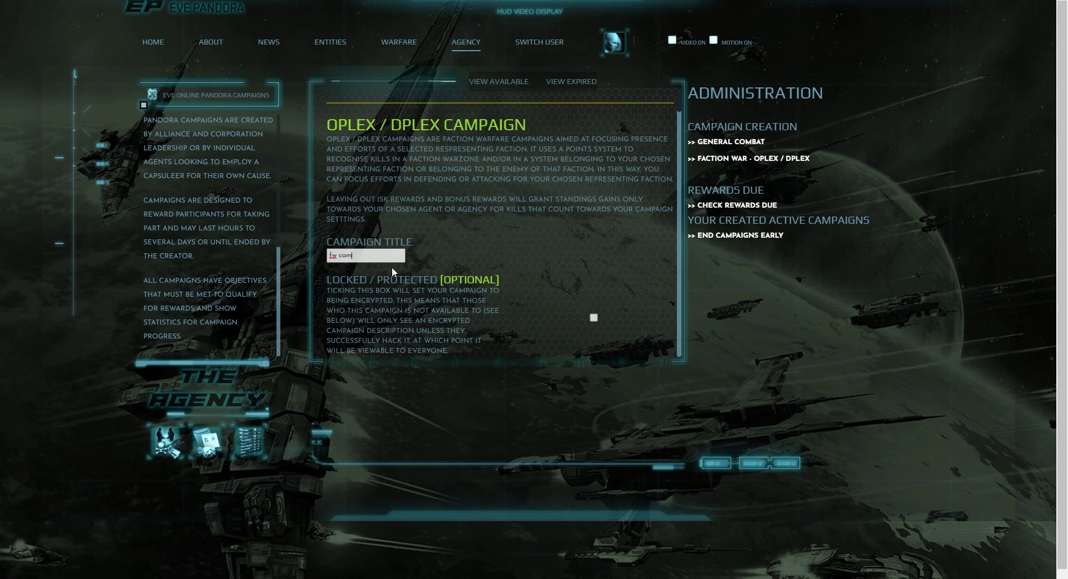
{"action": "type", "text": "paign test"}
{"action": "scroll", "coordinate": [686, 113], "scroll_direction": "down", "scroll_amount": 3}
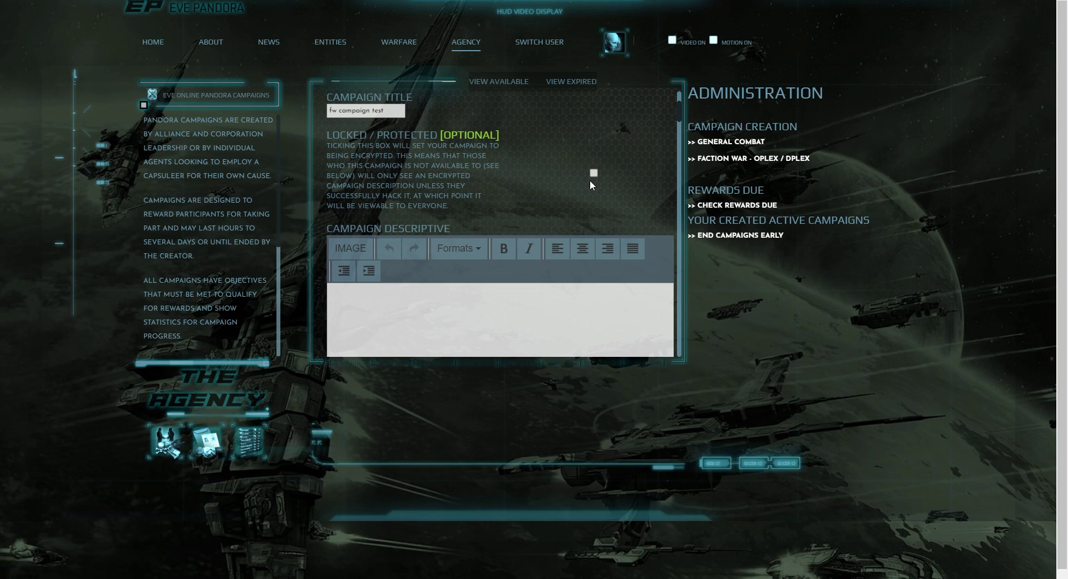
{"action": "left_click", "coordinate": [565, 312]}
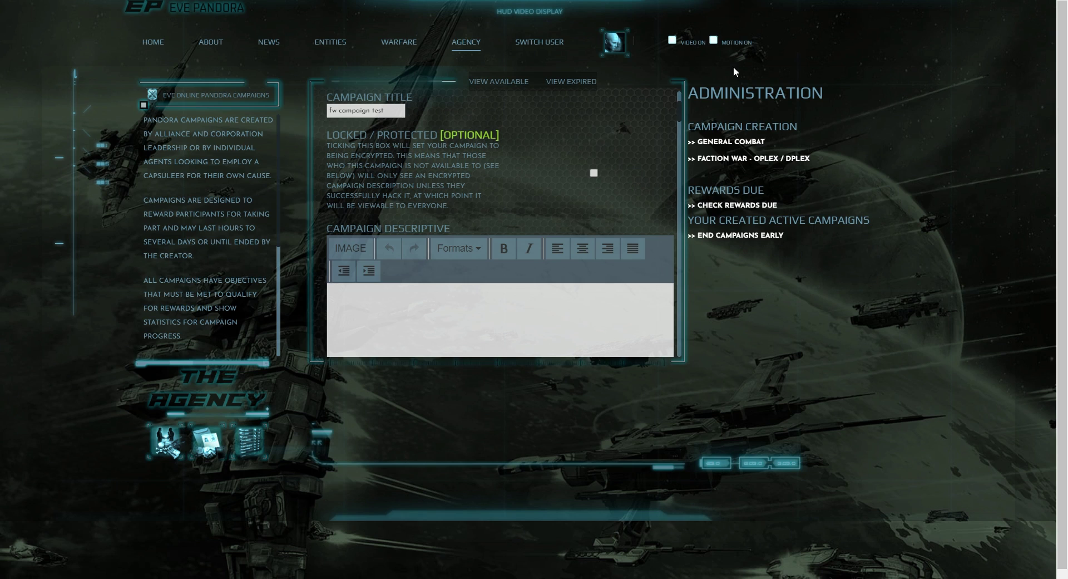
{"action": "type", "text": "fw campaign test please ignore"}
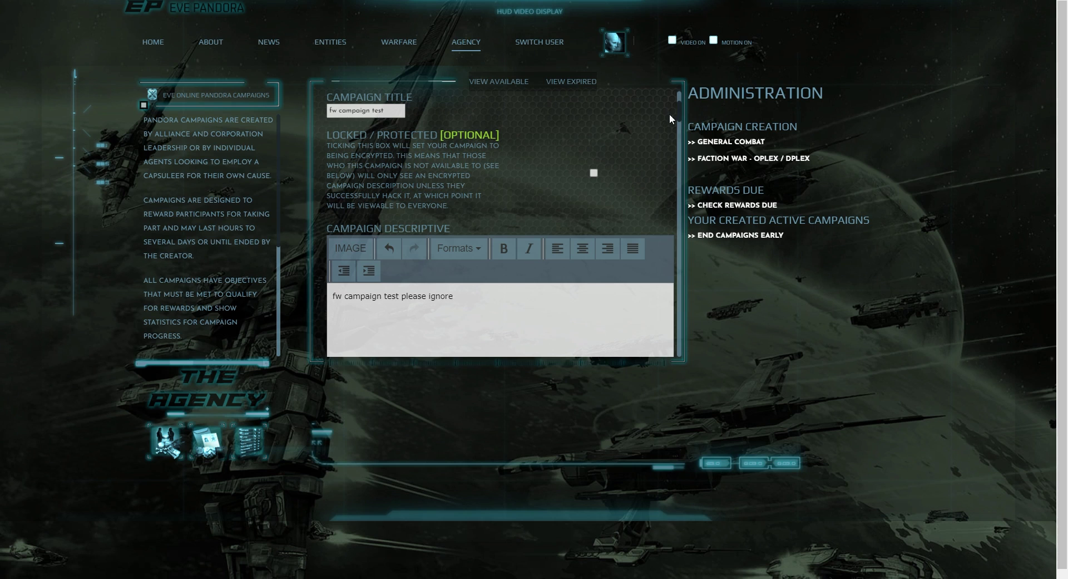
Set the campaign's representing faction to Minmatar Republic
{"action": "scroll", "coordinate": [680, 119], "scroll_direction": "down", "scroll_amount": 3}
{"action": "scroll", "coordinate": [667, 155], "scroll_direction": "down", "scroll_amount": 2}
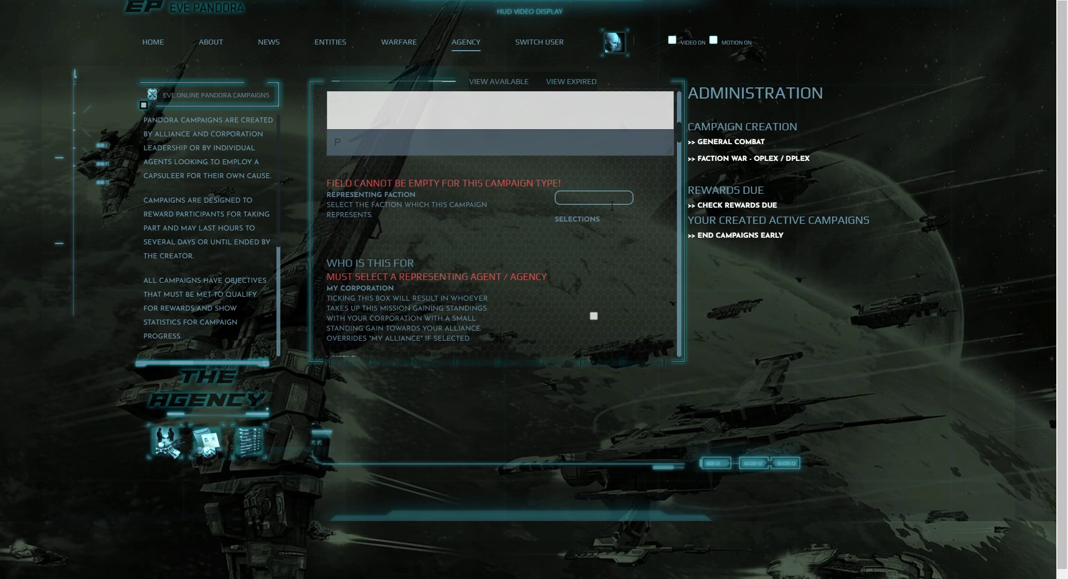
{"action": "left_click", "coordinate": [615, 205]}
{"action": "type", "text": "minma"}
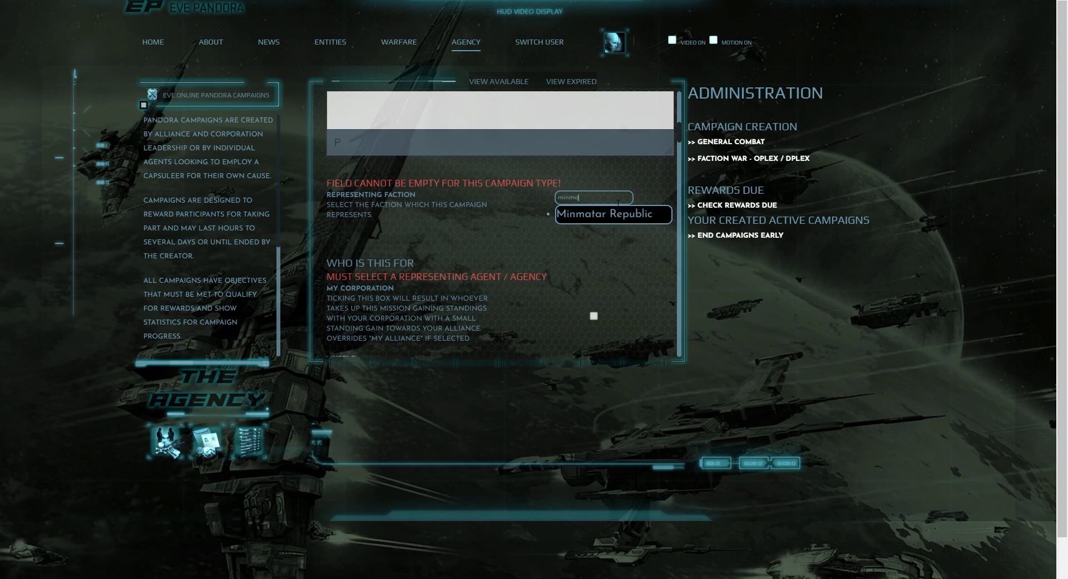
{"action": "left_click", "coordinate": [617, 214]}
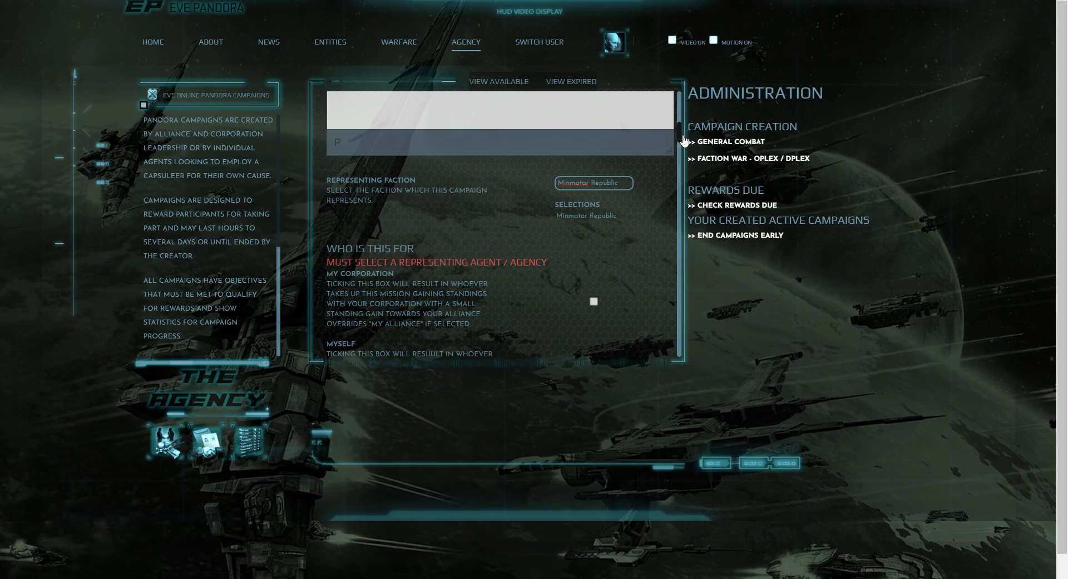
Choose Myself as the represented agent and make the campaign recognise killing blows only
{"action": "scroll", "coordinate": [676, 143], "scroll_direction": "down", "scroll_amount": 1}
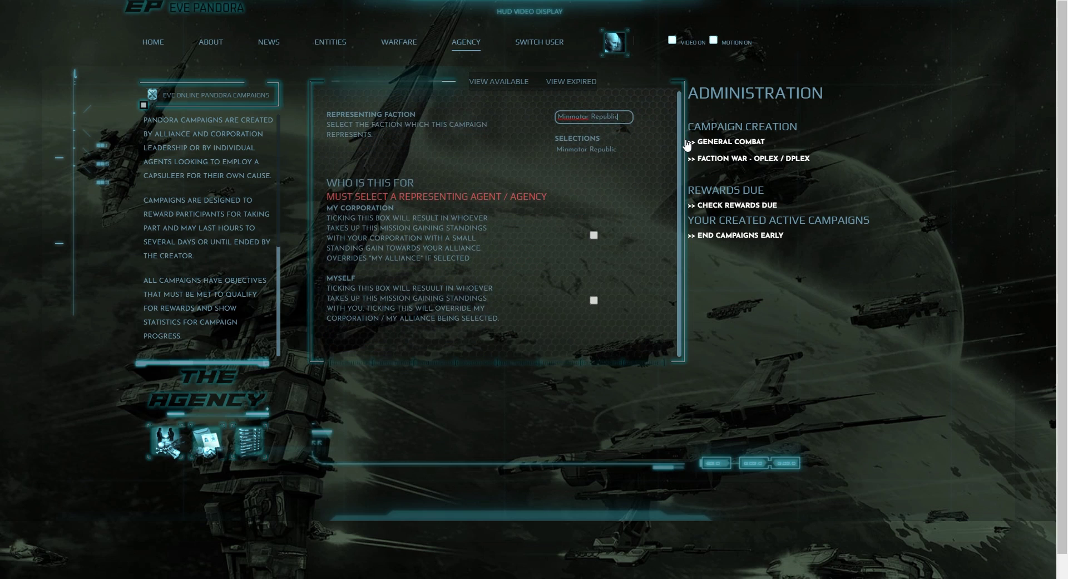
{"action": "scroll", "coordinate": [687, 145], "scroll_direction": "down", "scroll_amount": 1}
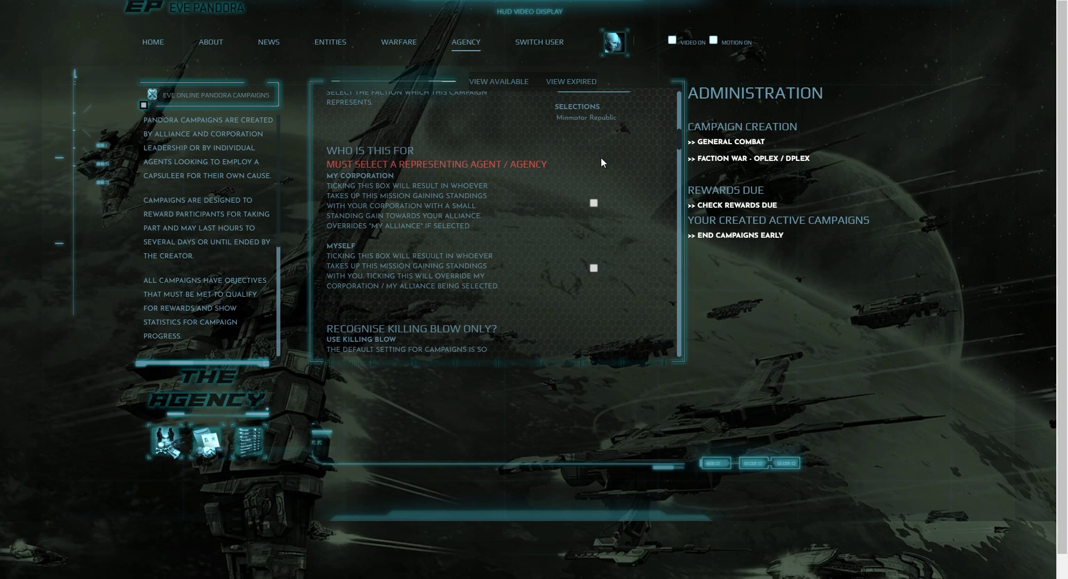
{"action": "left_click", "coordinate": [596, 267]}
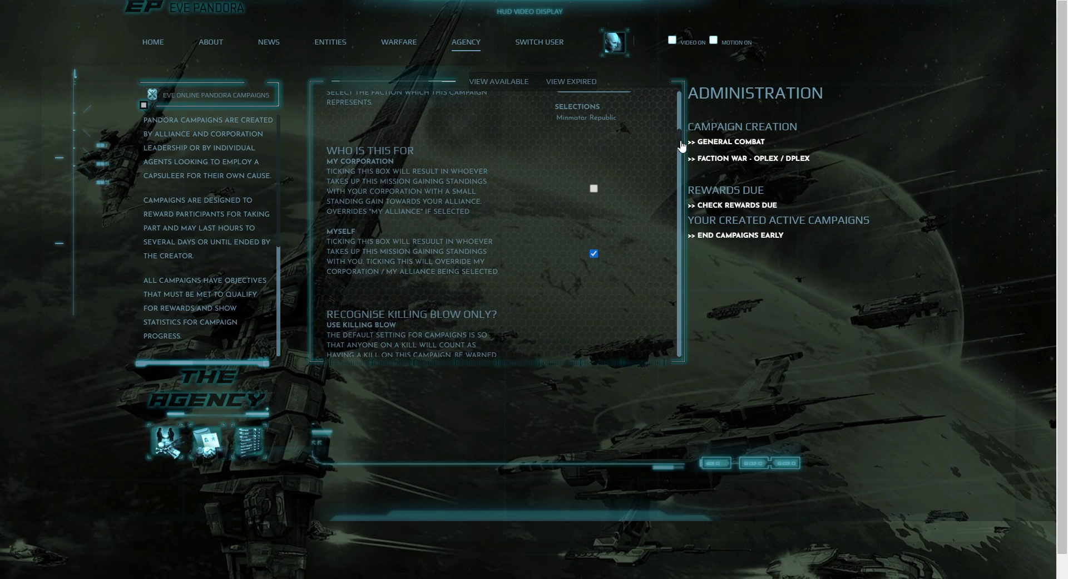
{"action": "scroll", "coordinate": [682, 146], "scroll_direction": "down", "scroll_amount": 2}
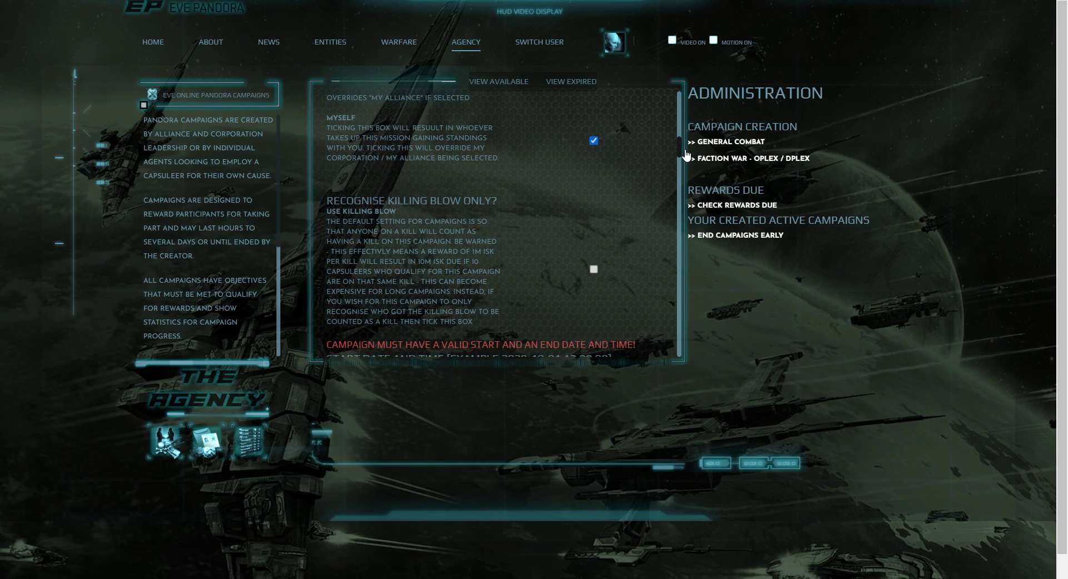
{"action": "scroll", "coordinate": [897, 74], "scroll_direction": "down", "scroll_amount": 1}
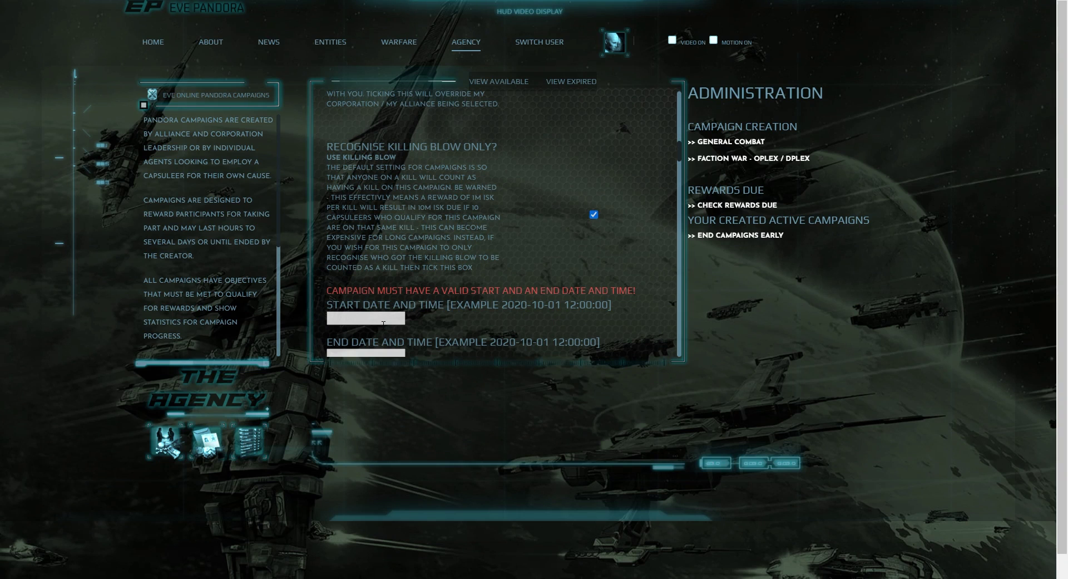
{"action": "left_click", "coordinate": [383, 324]}
{"action": "key", "text": "ctrl+v"}
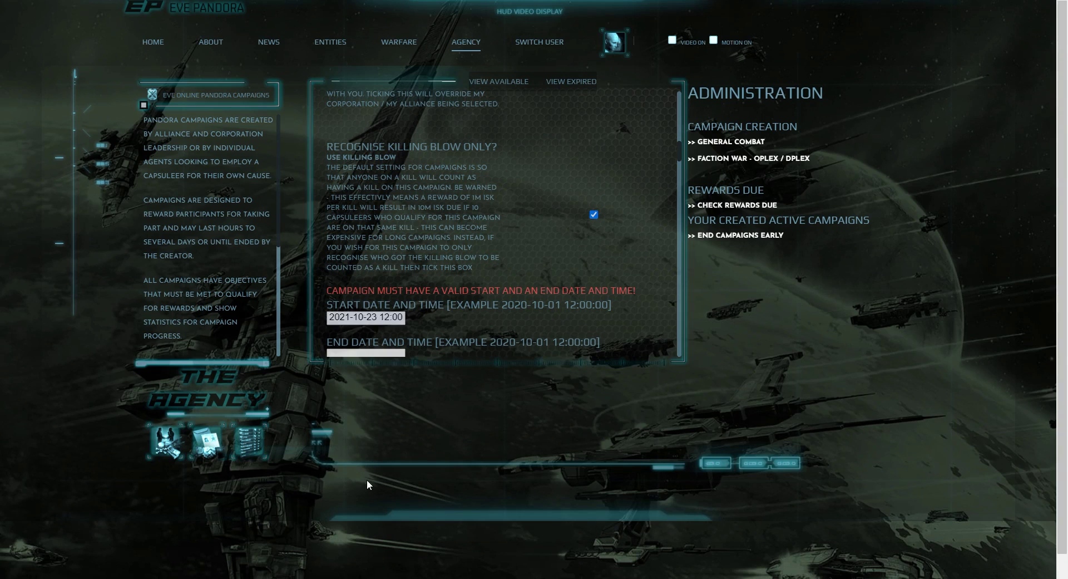
{"action": "left_click_drag", "start_coordinate": [358, 320], "coordinate": [364, 320]}
{"action": "type", "text": "4 1"}
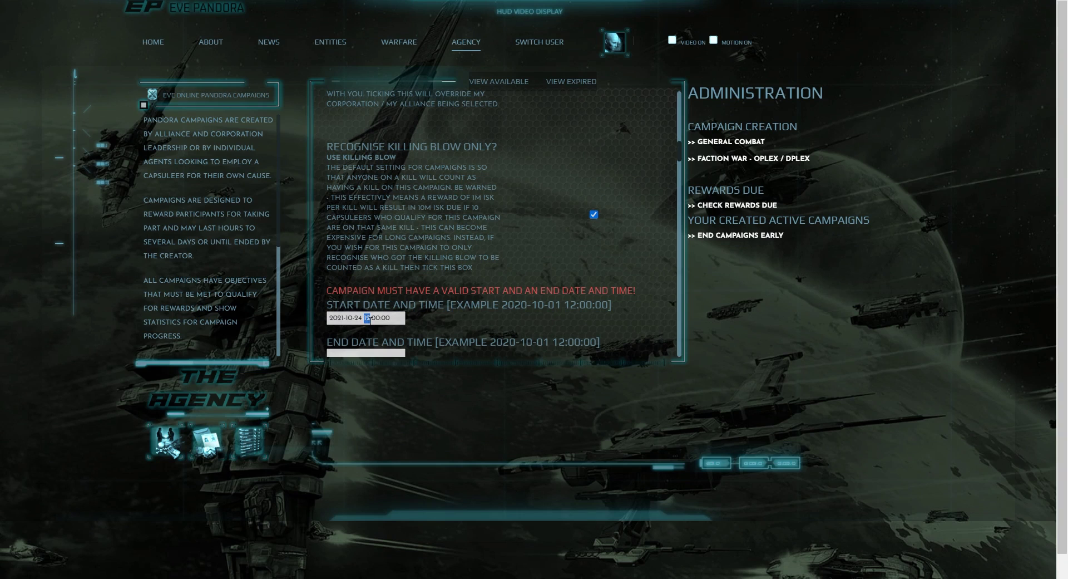
{"action": "type", "text": "8"}
{"action": "left_click_drag", "start_coordinate": [396, 320], "coordinate": [327, 321]}
{"action": "key", "text": "Tab"}
{"action": "scroll", "coordinate": [376, 357], "scroll_direction": "down", "scroll_amount": 5}
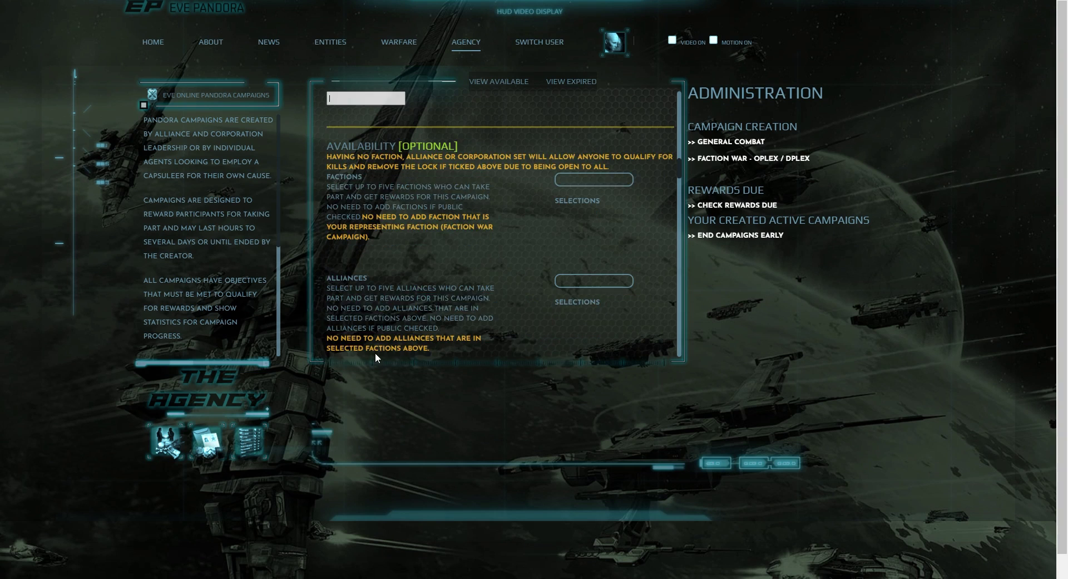
{"action": "left_click", "coordinate": [371, 108]}
{"action": "key", "text": "ctrl+v"}
{"action": "scroll", "coordinate": [587, 118], "scroll_direction": "down", "scroll_amount": 1}
{"action": "scroll", "coordinate": [684, 178], "scroll_direction": "up", "scroll_amount": 1}
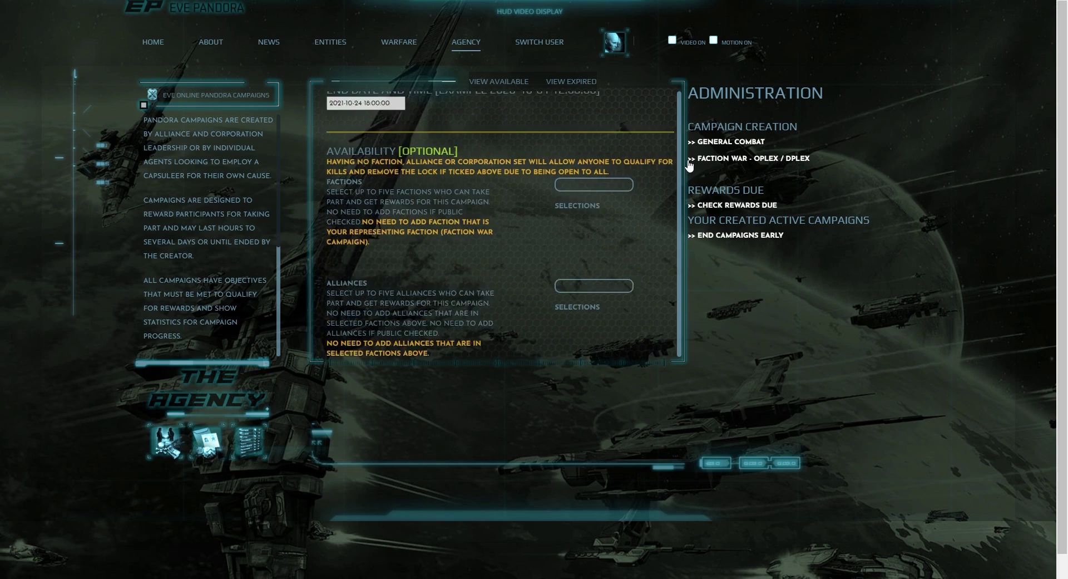
{"action": "scroll", "coordinate": [685, 167], "scroll_direction": "up", "scroll_amount": 2}
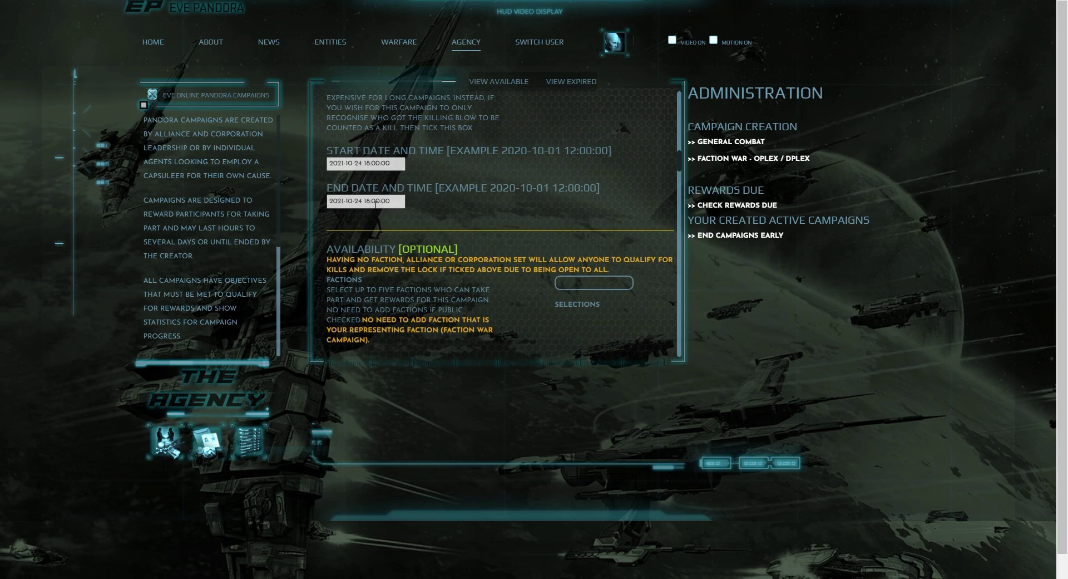
{"action": "double_click", "coordinate": [371, 202]}
{"action": "type", "text": "22"}
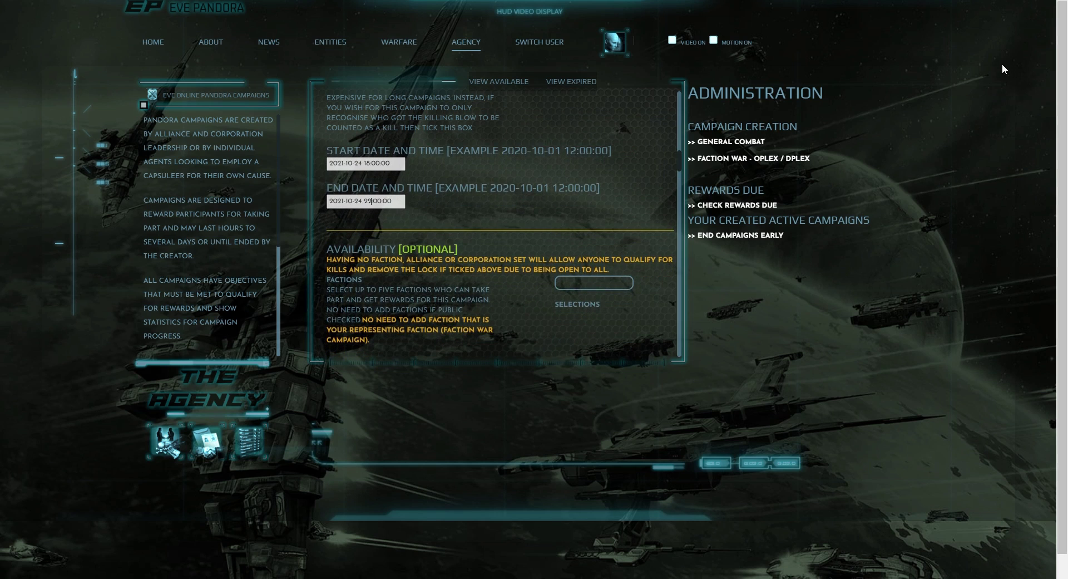
Leave the availability restrictions empty and set the plexing offensive points to 2 and defensive points to 0
{"action": "scroll", "coordinate": [666, 130], "scroll_direction": "down", "scroll_amount": 2}
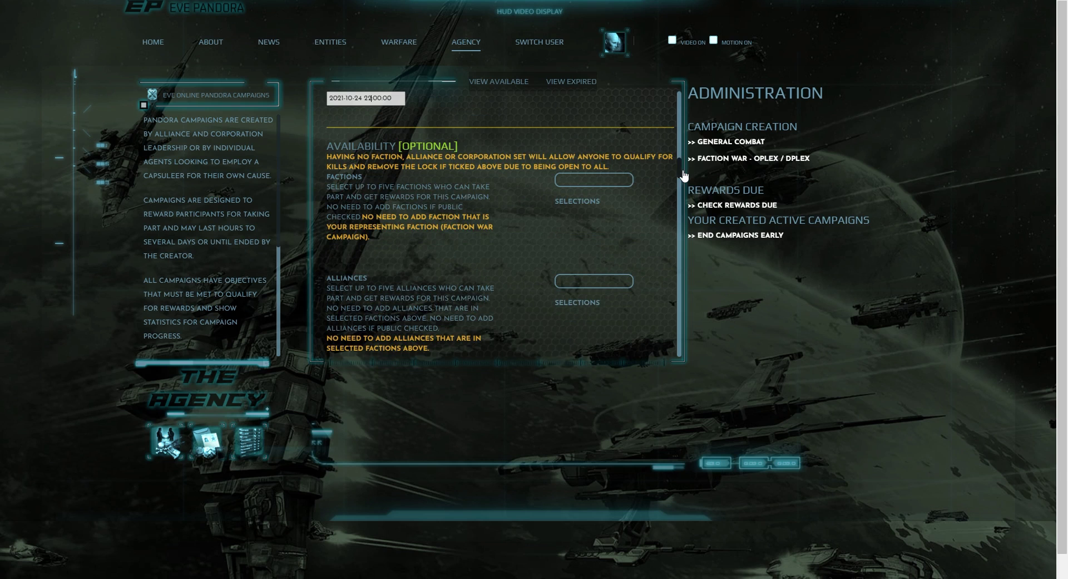
{"action": "scroll", "coordinate": [600, 250], "scroll_direction": "down", "scroll_amount": 2}
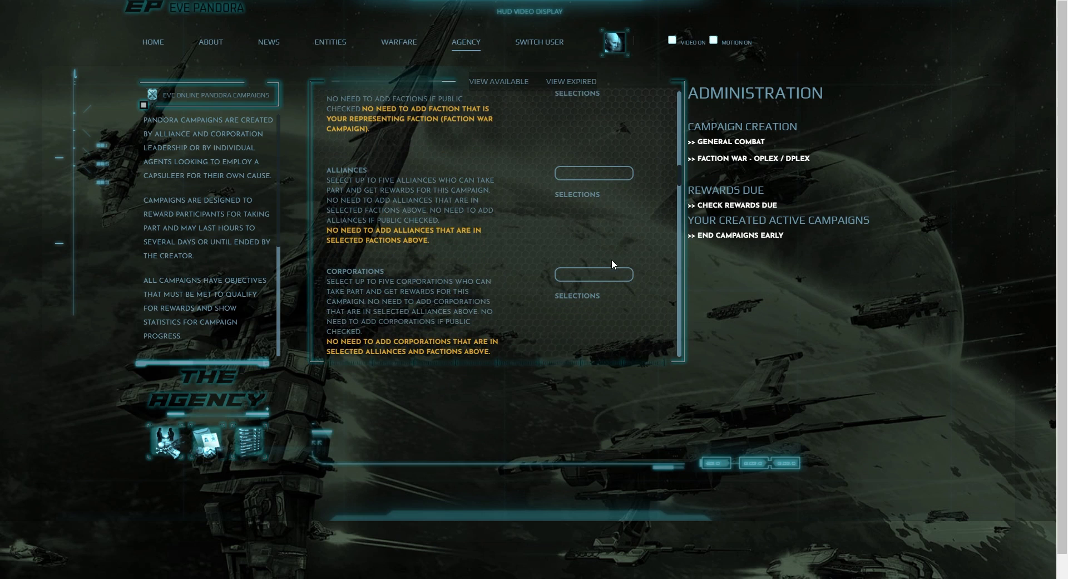
{"action": "left_click_drag", "start_coordinate": [684, 186], "coordinate": [690, 214]}
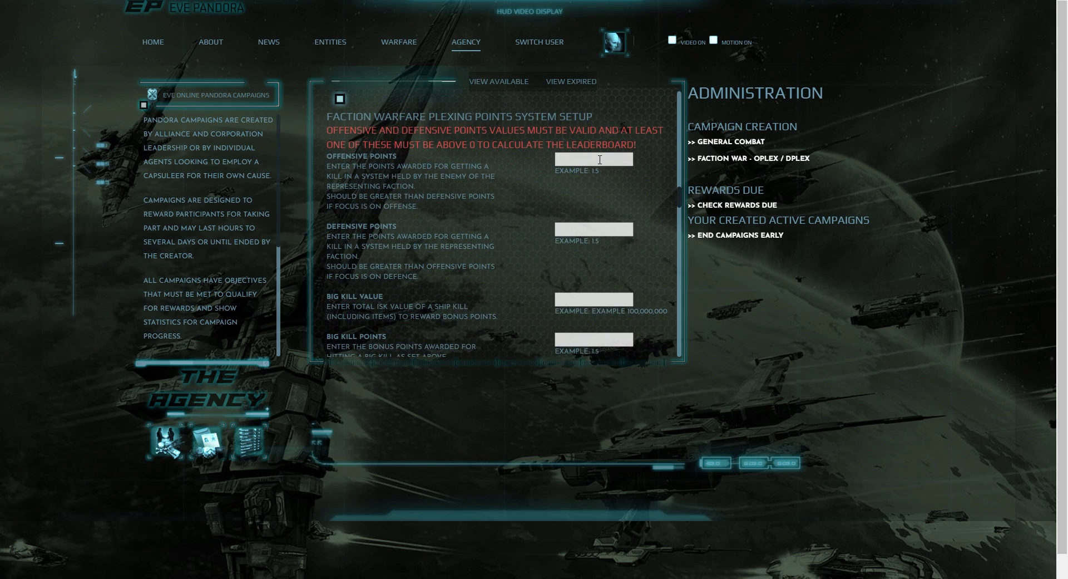
{"action": "type", "text": "2"}
{"action": "left_click", "coordinate": [597, 233]}
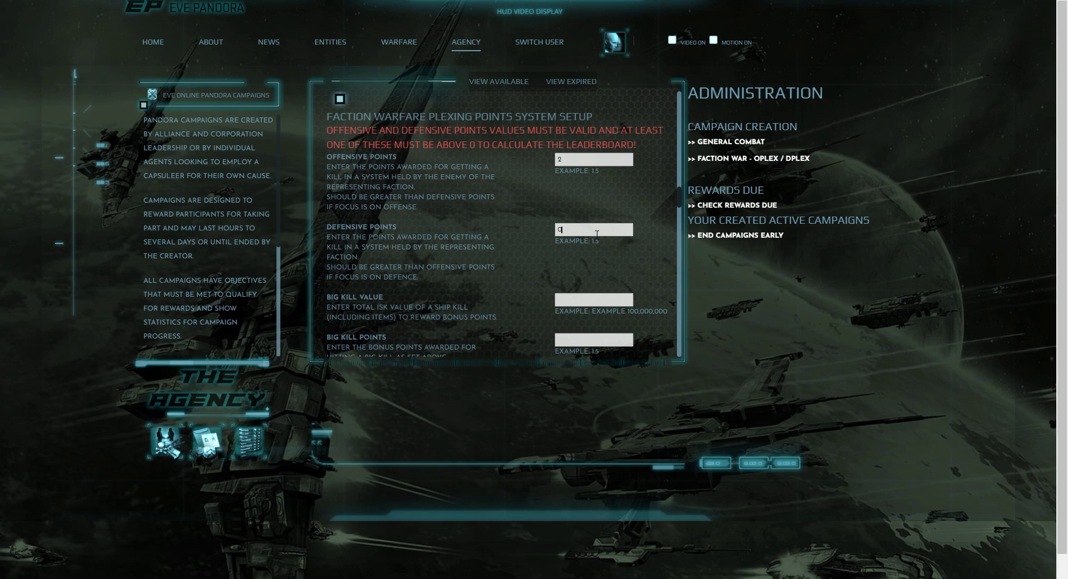
{"action": "type", "text": "0"}
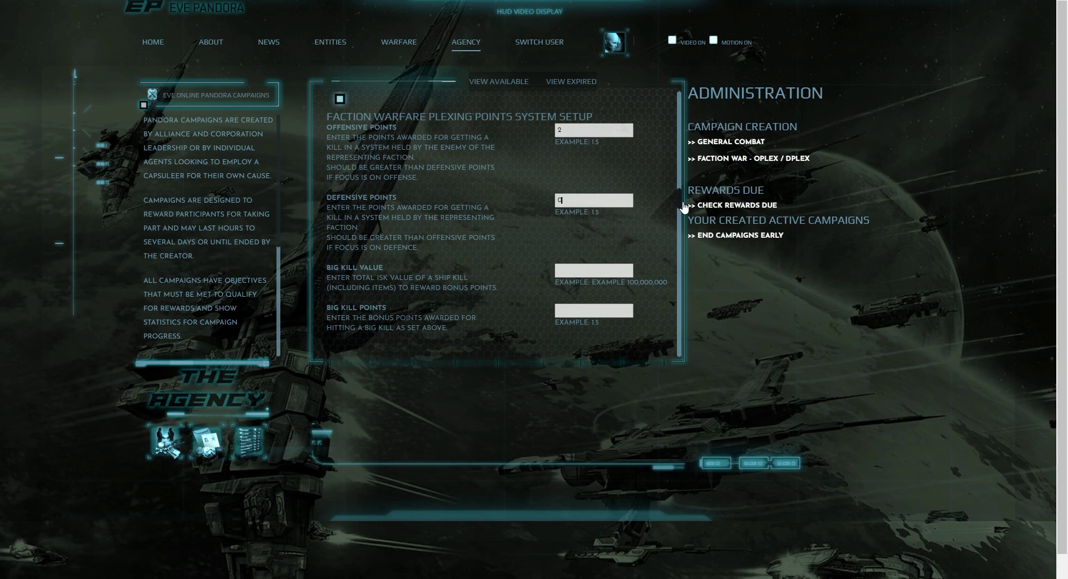
Leave the big kill fields empty and set the reward to 1000000 ISK per point
{"action": "scroll", "coordinate": [684, 207], "scroll_direction": "down", "scroll_amount": 2}
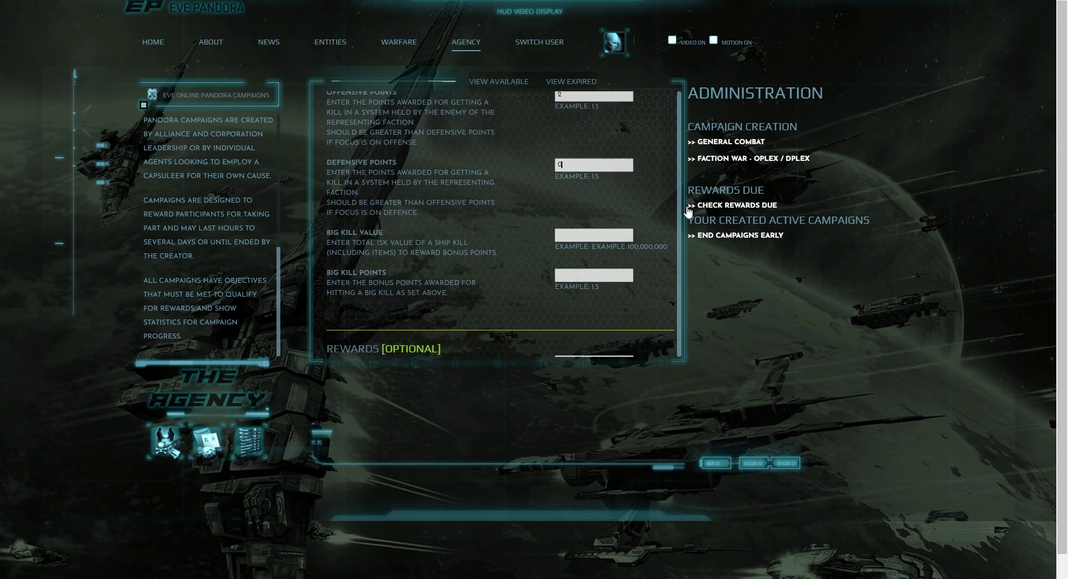
{"action": "scroll", "coordinate": [688, 214], "scroll_direction": "down", "scroll_amount": 3}
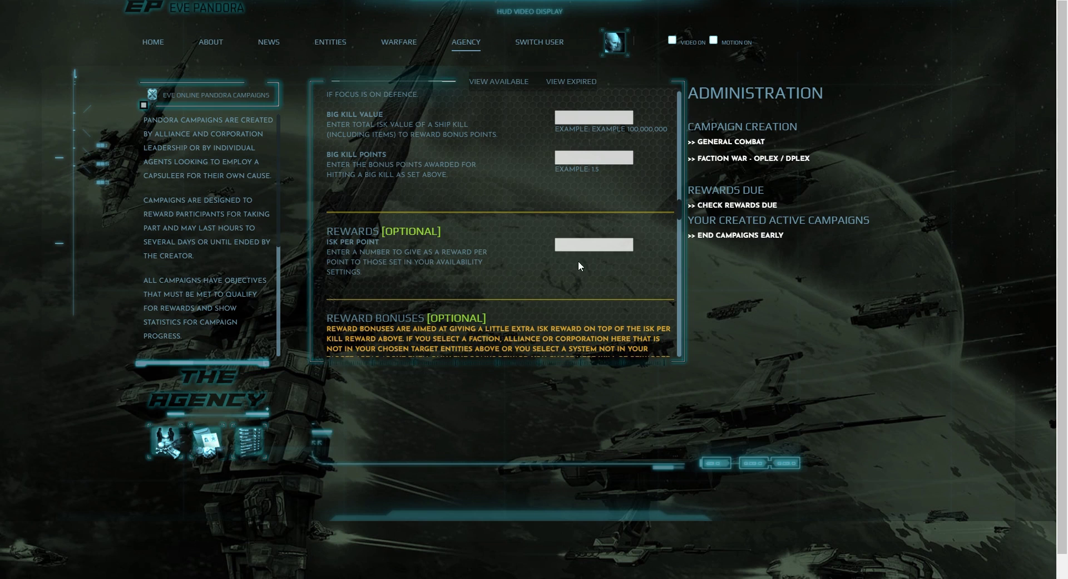
{"action": "left_click", "coordinate": [603, 250]}
{"action": "type", "text": "1000000"}
Add Huola as a bonus system with a system bonus of 500000 ISK per kill
{"action": "scroll", "coordinate": [690, 206], "scroll_direction": "down", "scroll_amount": 3}
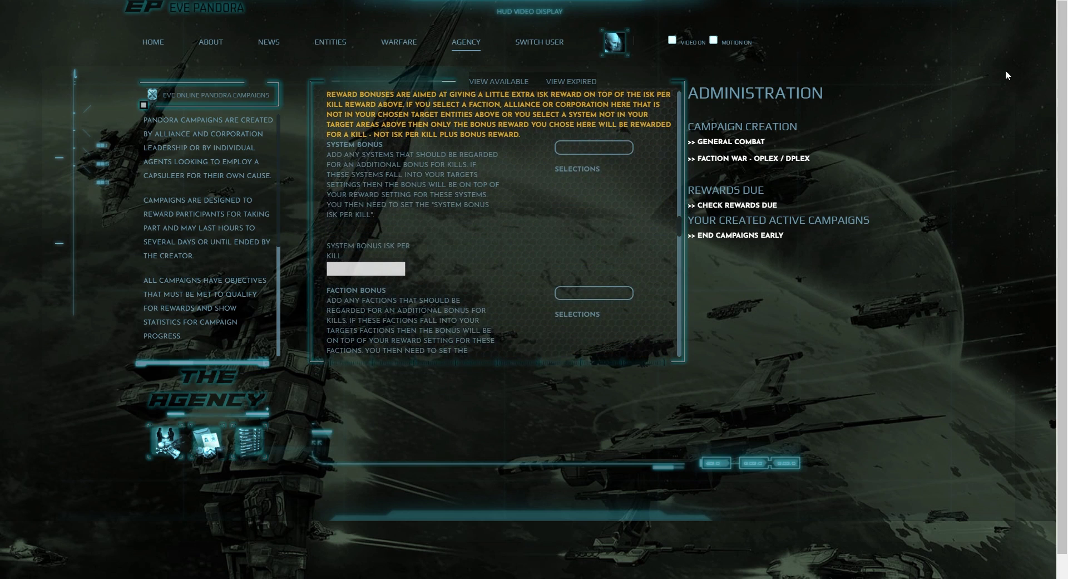
{"action": "scroll", "coordinate": [622, 221], "scroll_direction": "up", "scroll_amount": 1}
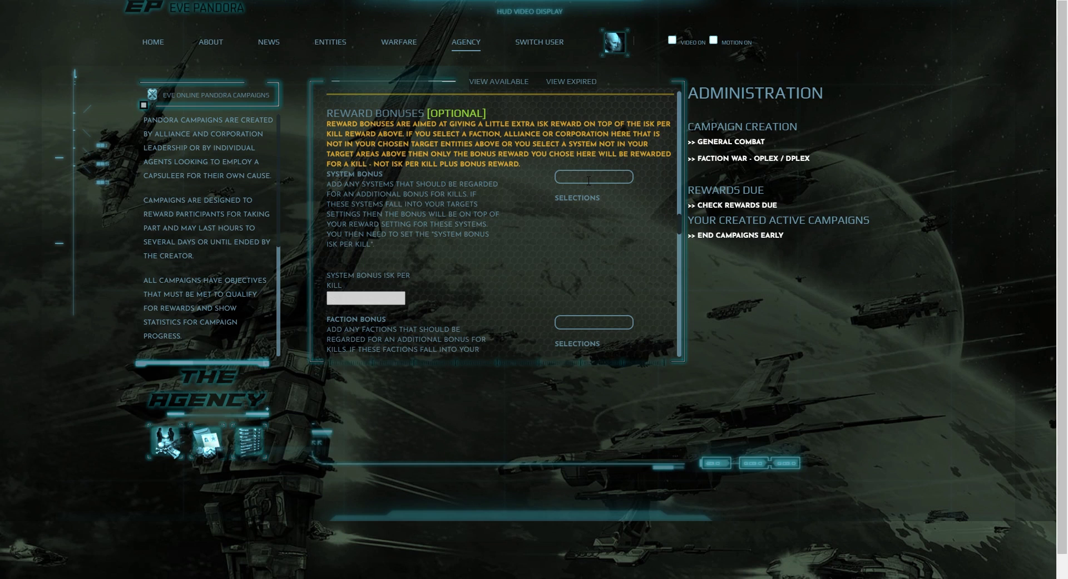
{"action": "type", "text": "huo"}
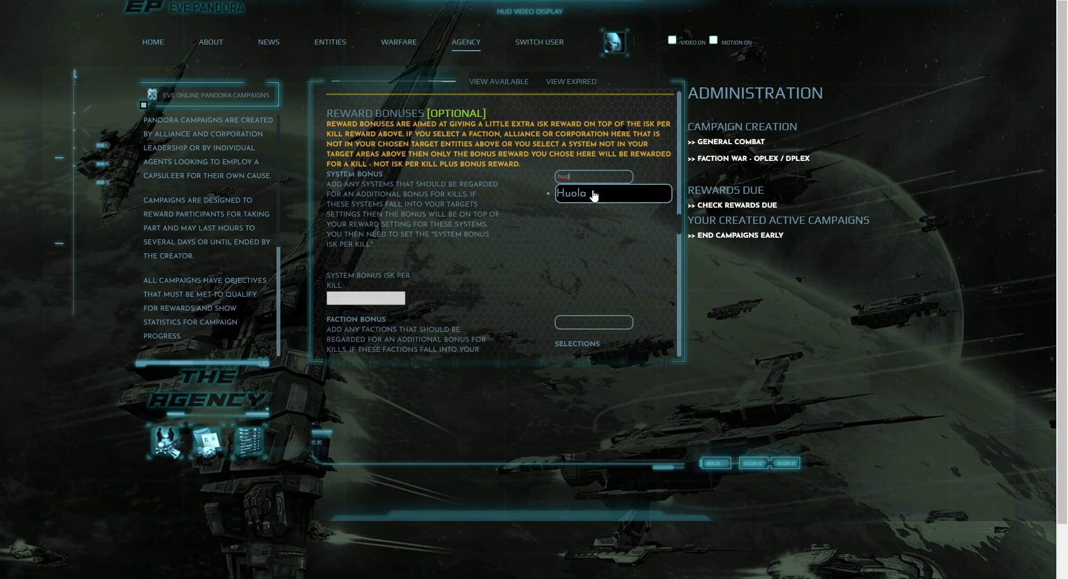
{"action": "left_click", "coordinate": [573, 193]}
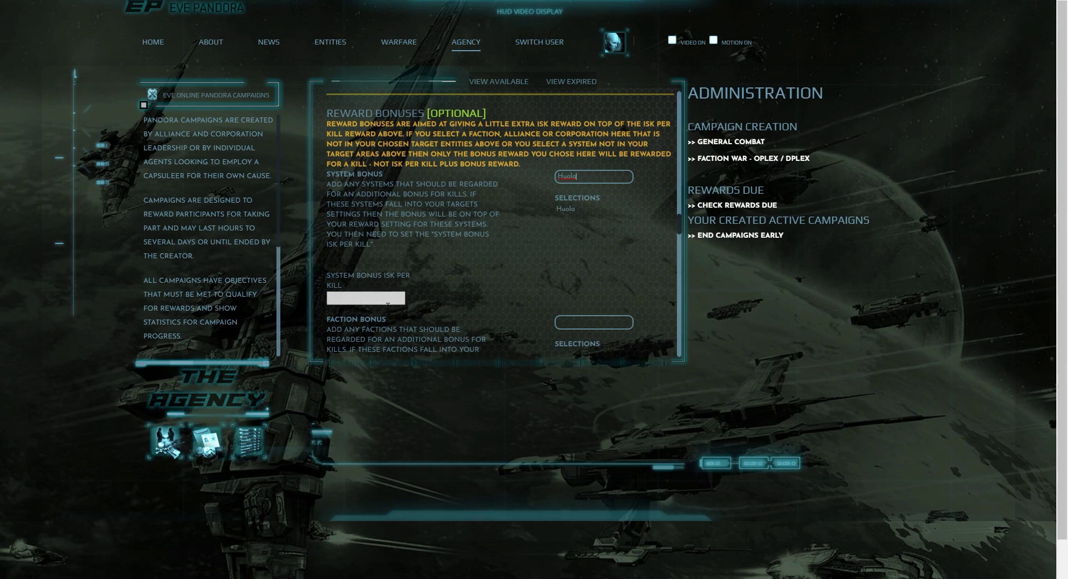
{"action": "type", "text": "500000"}
Review the remaining optional faction, alliance and corporation bonuses, reach-target unlocks and leaderboard ranking rewards through to the end of the campaign form
{"action": "left_click_drag", "start_coordinate": [686, 231], "coordinate": [686, 235]}
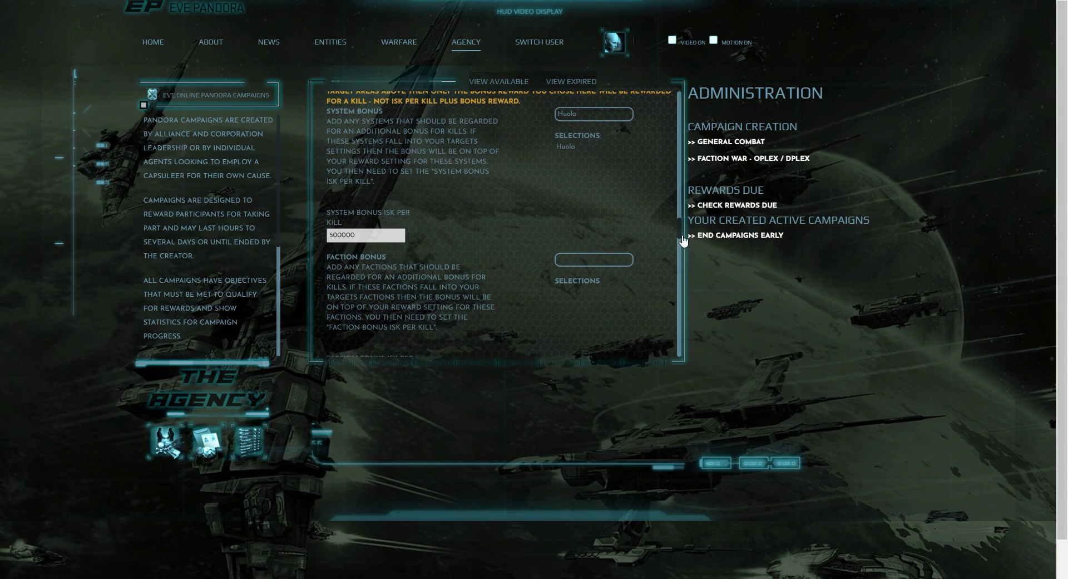
{"action": "scroll", "coordinate": [688, 243], "scroll_direction": "down", "scroll_amount": 2}
{"action": "scroll", "coordinate": [687, 243], "scroll_direction": "down", "scroll_amount": 6}
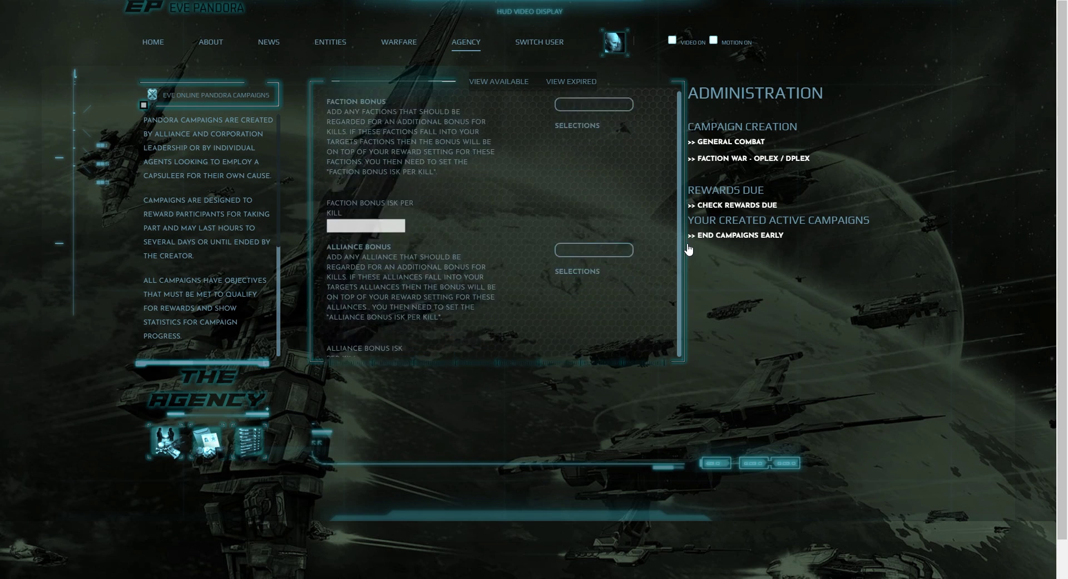
{"action": "scroll", "coordinate": [688, 258], "scroll_direction": "down", "scroll_amount": 7}
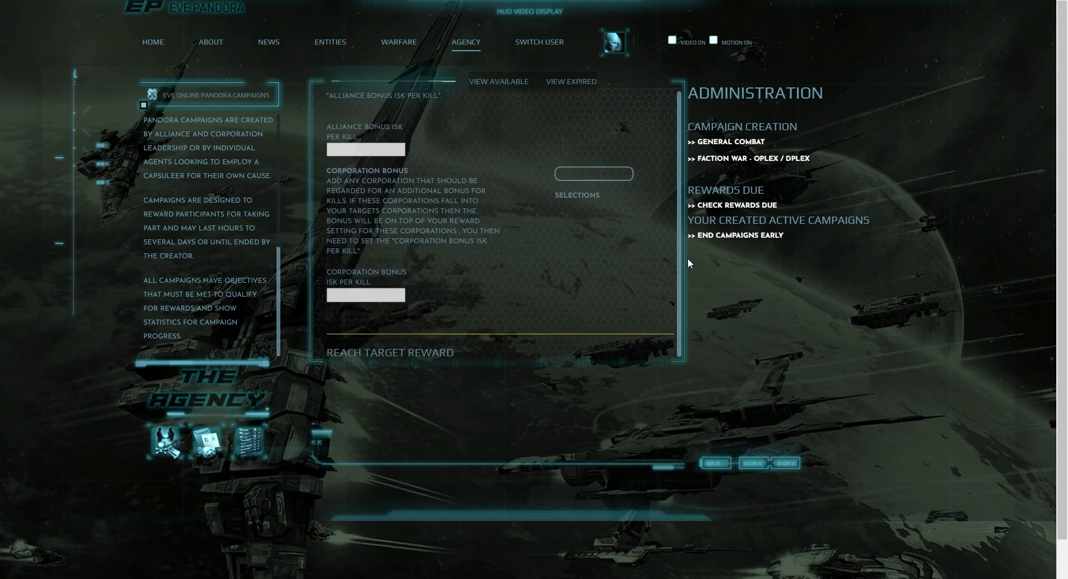
{"action": "scroll", "coordinate": [690, 275], "scroll_direction": "down", "scroll_amount": 1}
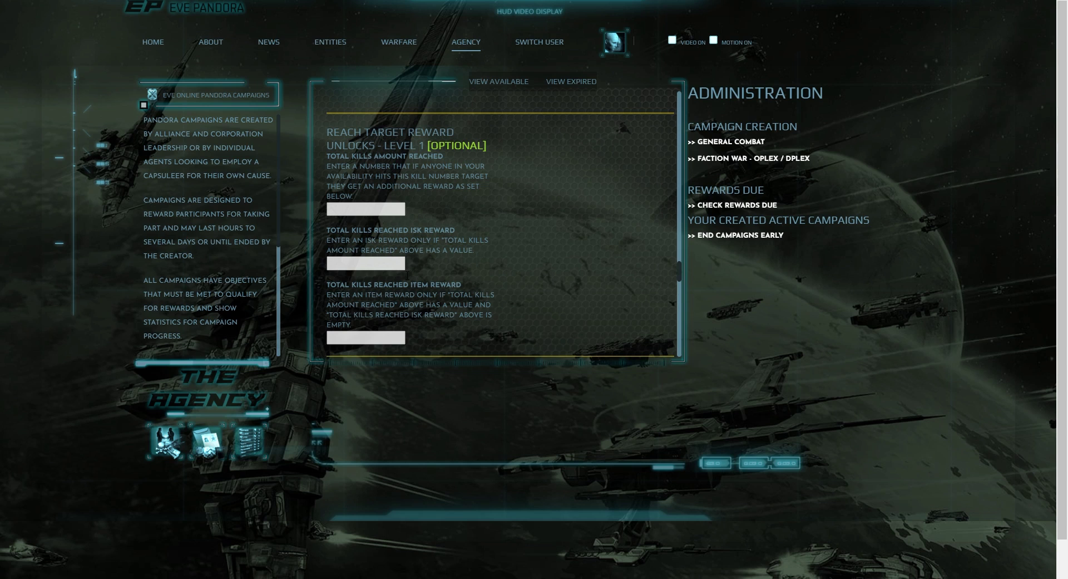
{"action": "scroll", "coordinate": [680, 278], "scroll_direction": "down", "scroll_amount": 2}
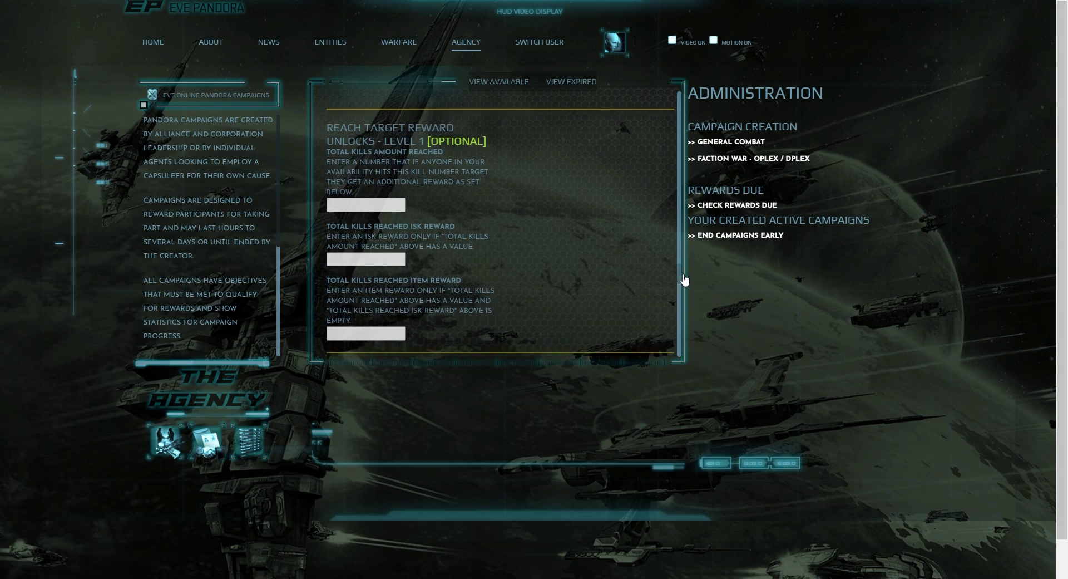
{"action": "scroll", "coordinate": [686, 287], "scroll_direction": "down", "scroll_amount": 3}
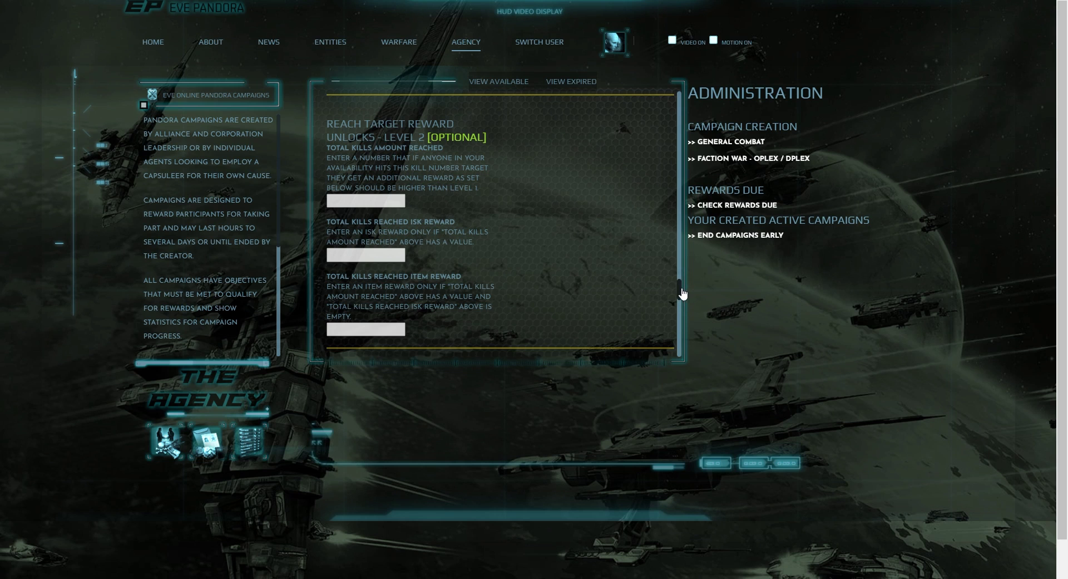
{"action": "scroll", "coordinate": [684, 293], "scroll_direction": "down", "scroll_amount": 3}
{"action": "scroll", "coordinate": [689, 312], "scroll_direction": "down", "scroll_amount": 5}
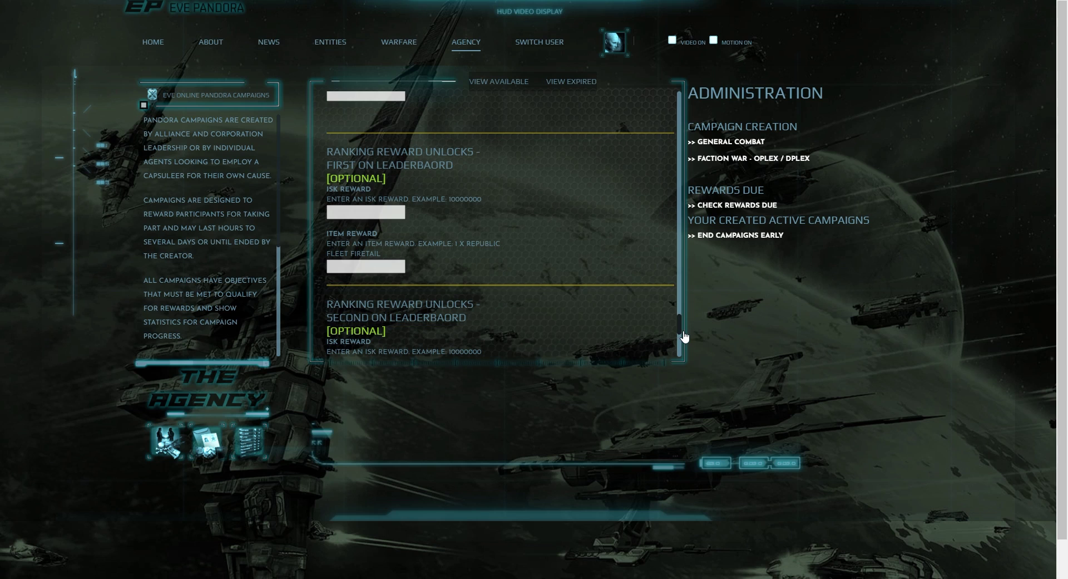
{"action": "scroll", "coordinate": [685, 336], "scroll_direction": "down", "scroll_amount": 3}
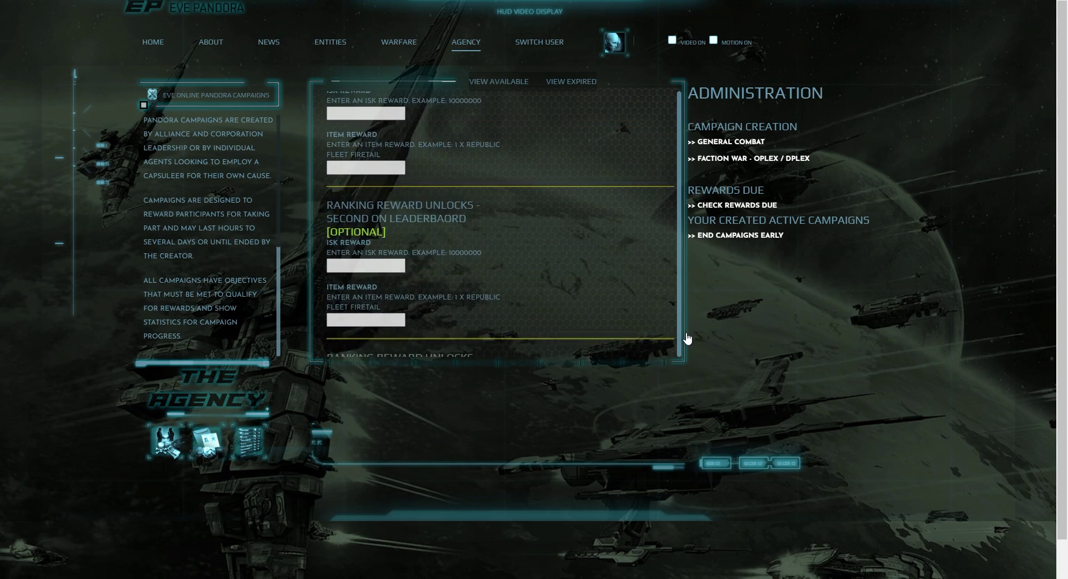
{"action": "scroll", "coordinate": [688, 341], "scroll_direction": "down", "scroll_amount": 1}
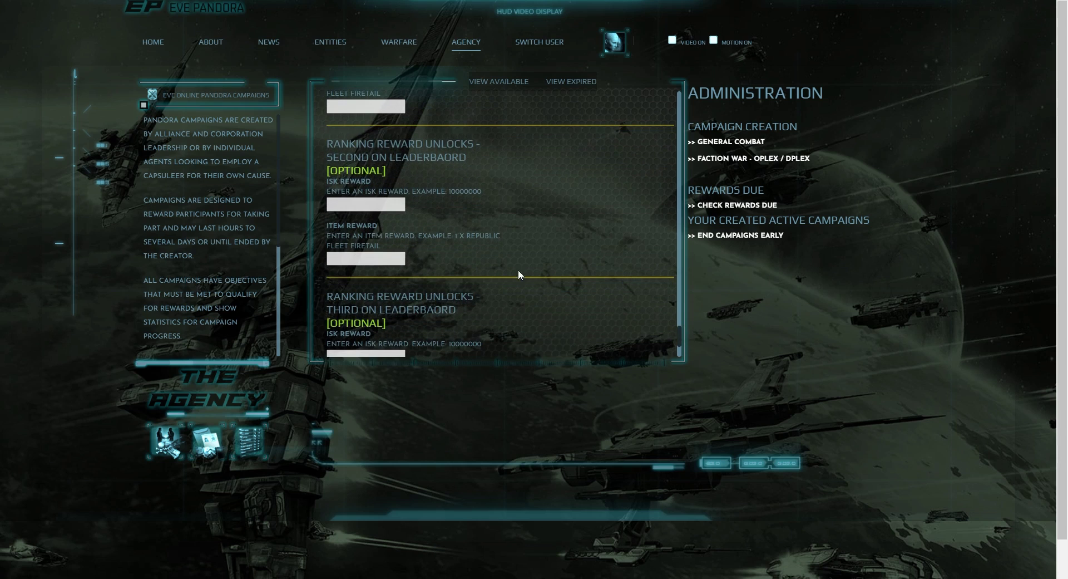
{"action": "scroll", "coordinate": [683, 348], "scroll_direction": "down", "scroll_amount": 4}
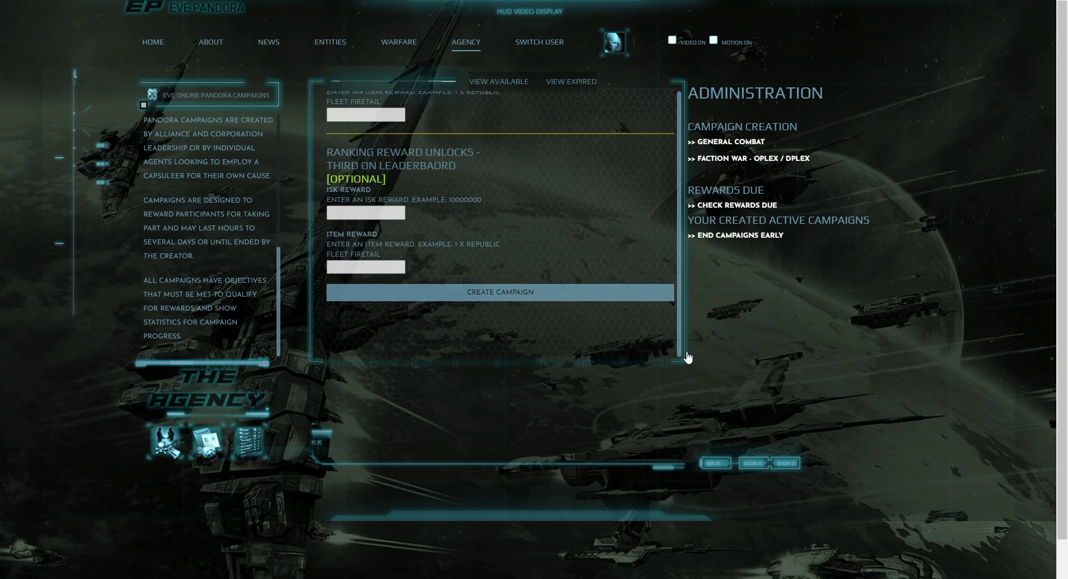